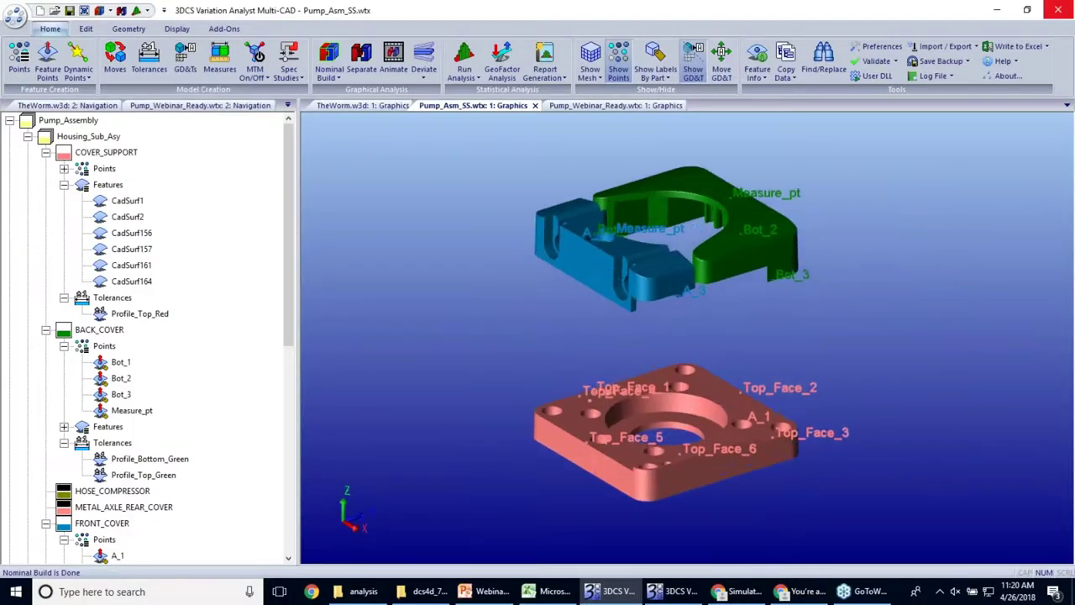
Step: Pan and zoom the view to frame the pump housing assembly
middle_click_drag(575, 386, 591, 363)
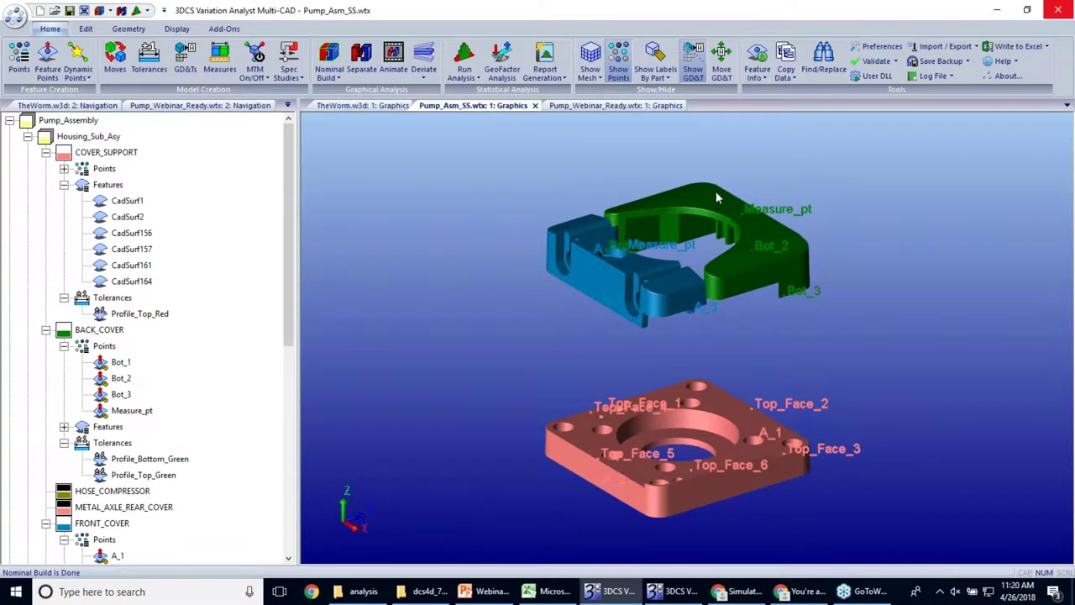
scroll(574, 443, "up", 3)
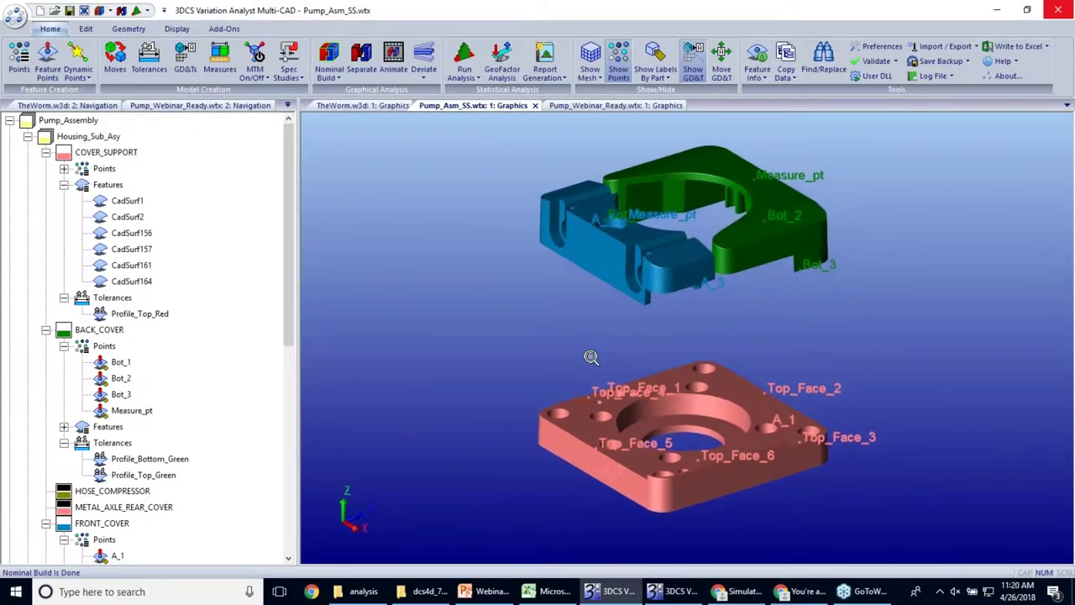
scroll(194, 409, "down", 1)
scroll(193, 409, "down", 8)
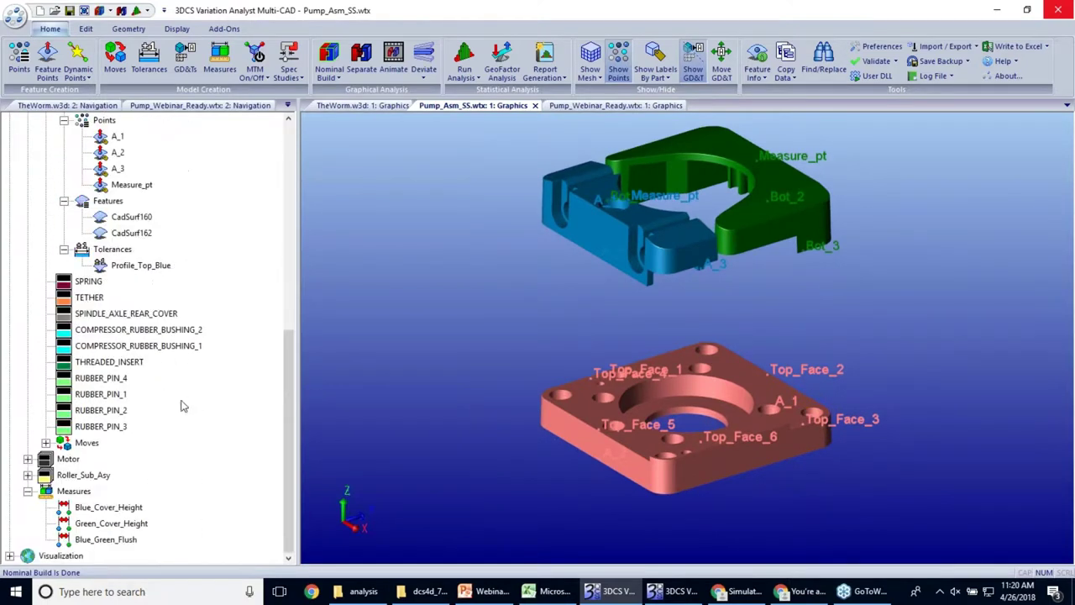
middle_click_drag(617, 274, 603, 261)
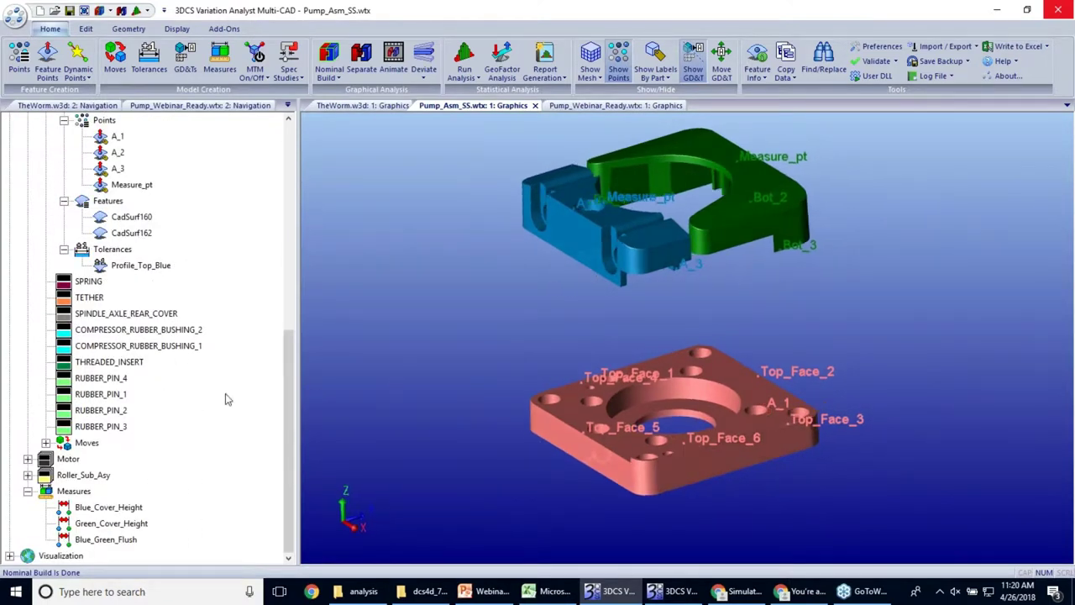
Step: Select and clear surface CadSurf162, then preview random tolerance builds with Deviate
left_click(577, 191)
middle_click_drag(578, 193, 585, 244)
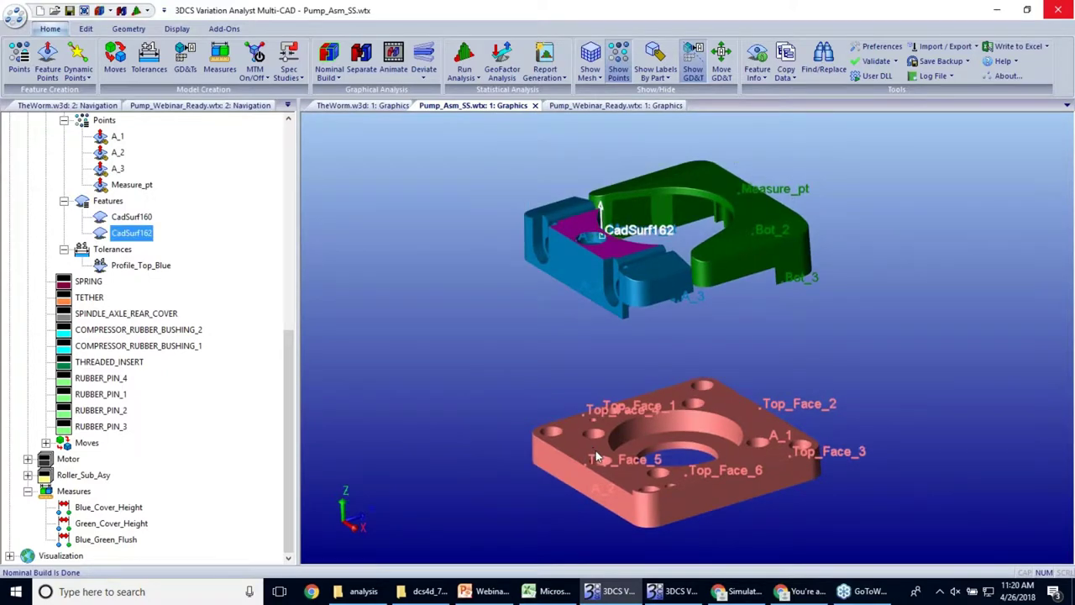
left_click(758, 162)
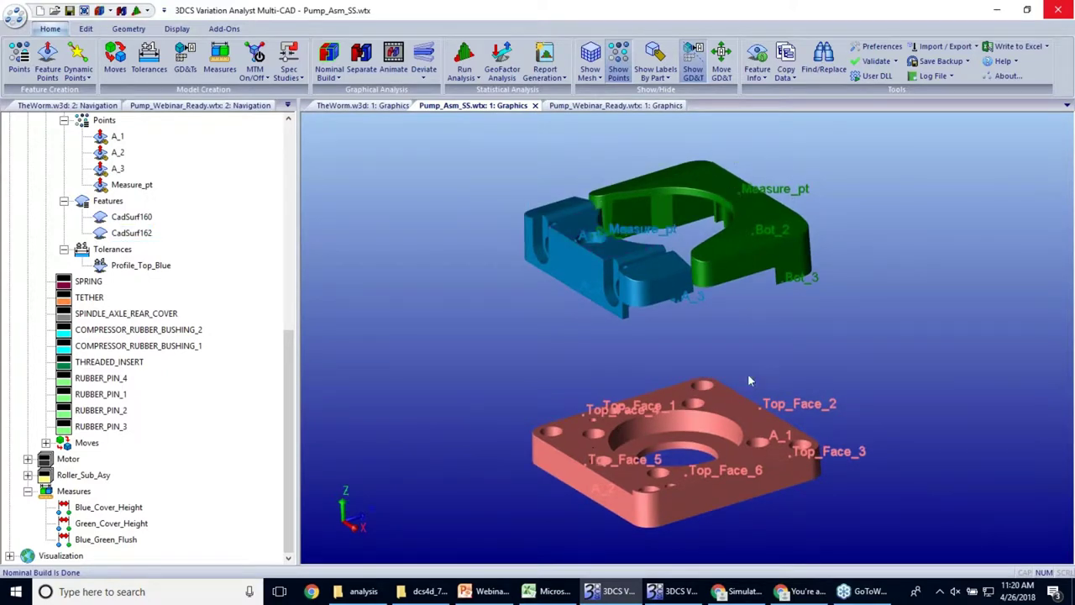
middle_click_drag(740, 421, 695, 353)
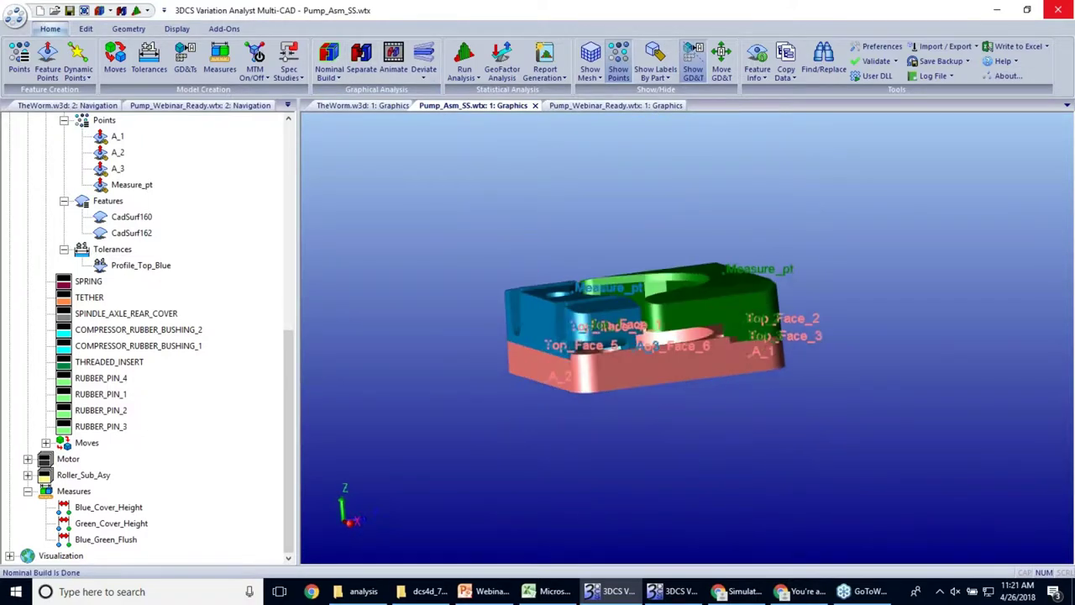
left_click(425, 57)
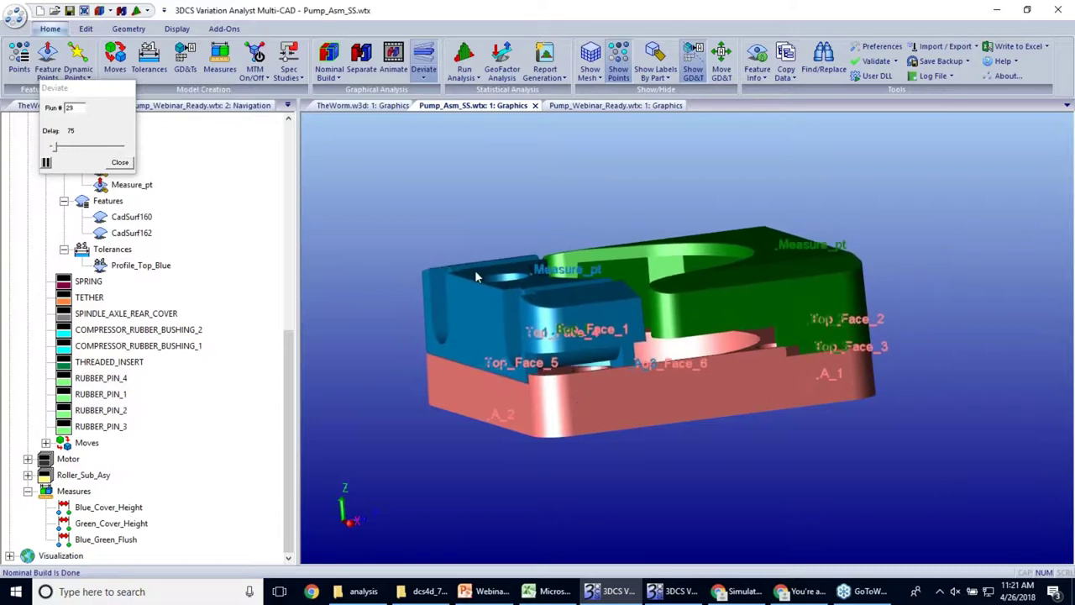
left_click(121, 162)
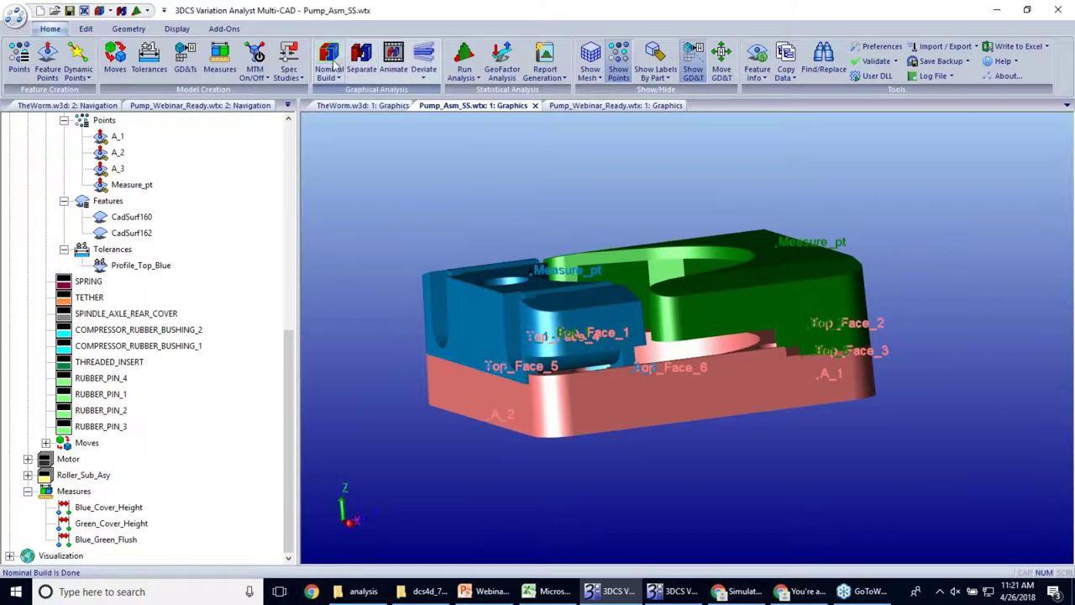
left_click(122, 509)
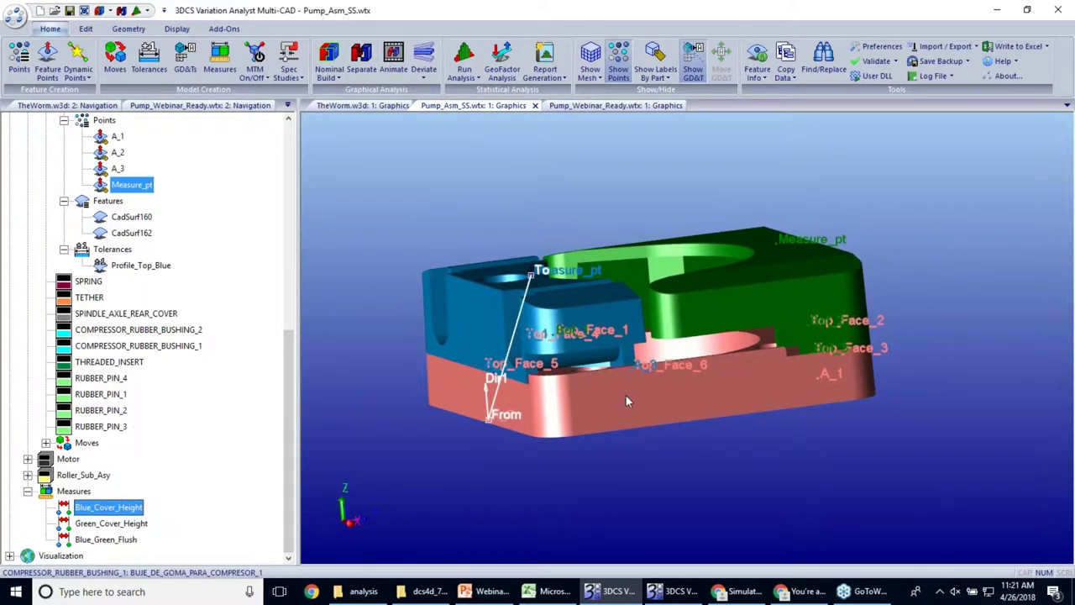
middle_click_drag(625, 396, 690, 400)
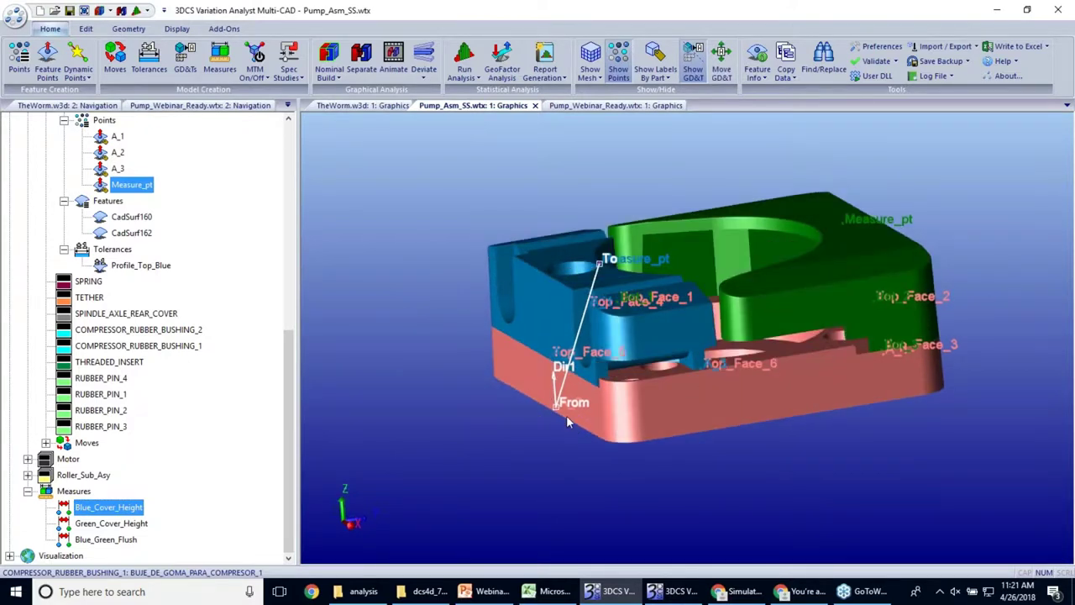
middle_click_drag(567, 415, 594, 384)
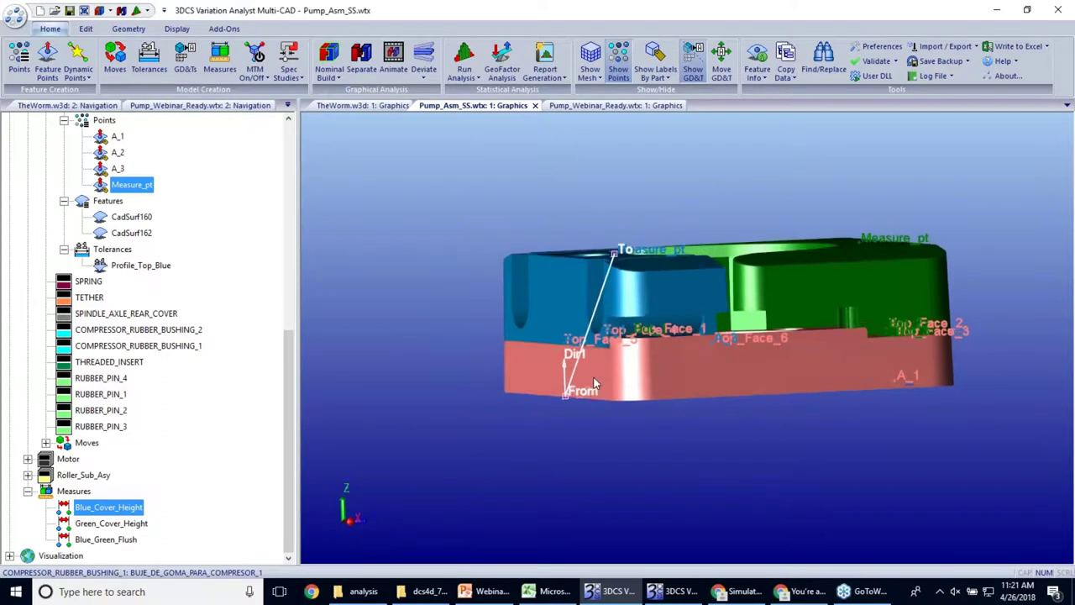
left_click(107, 524)
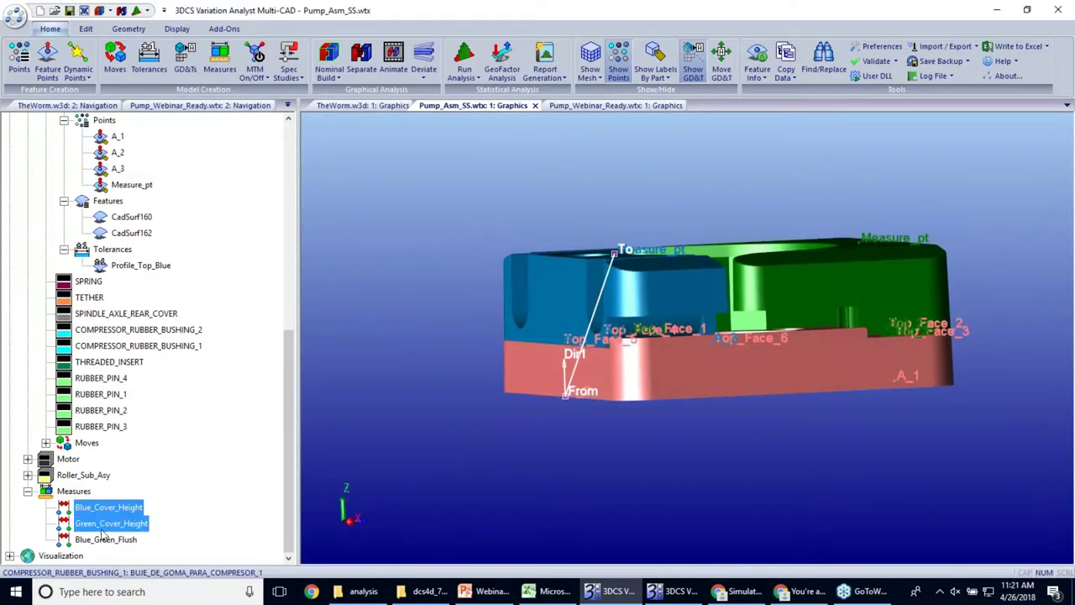
middle_click_drag(706, 432, 668, 302)
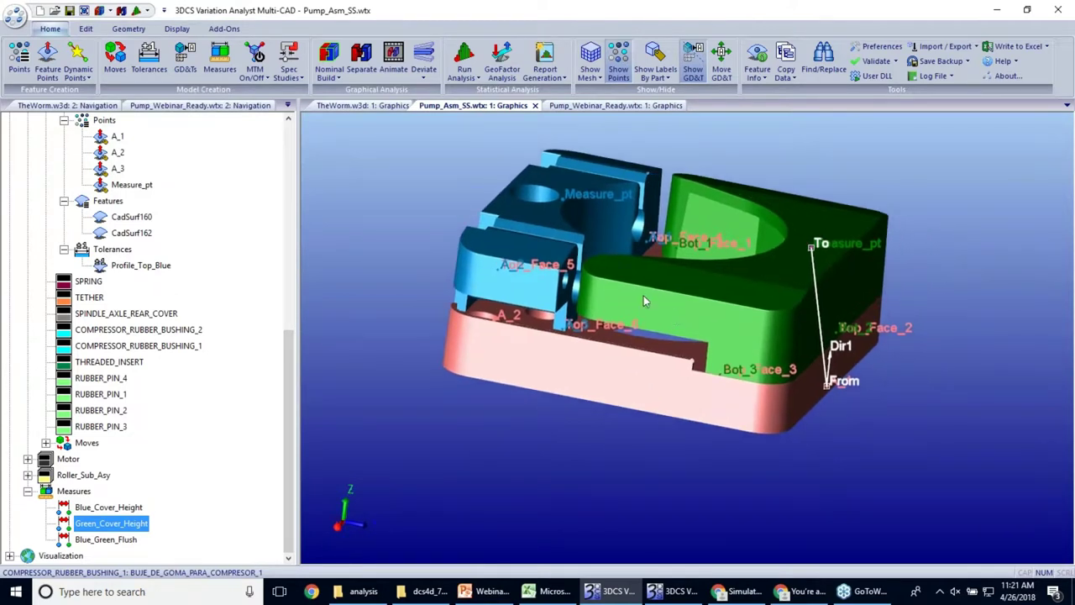
left_click(126, 539, "ctrl")
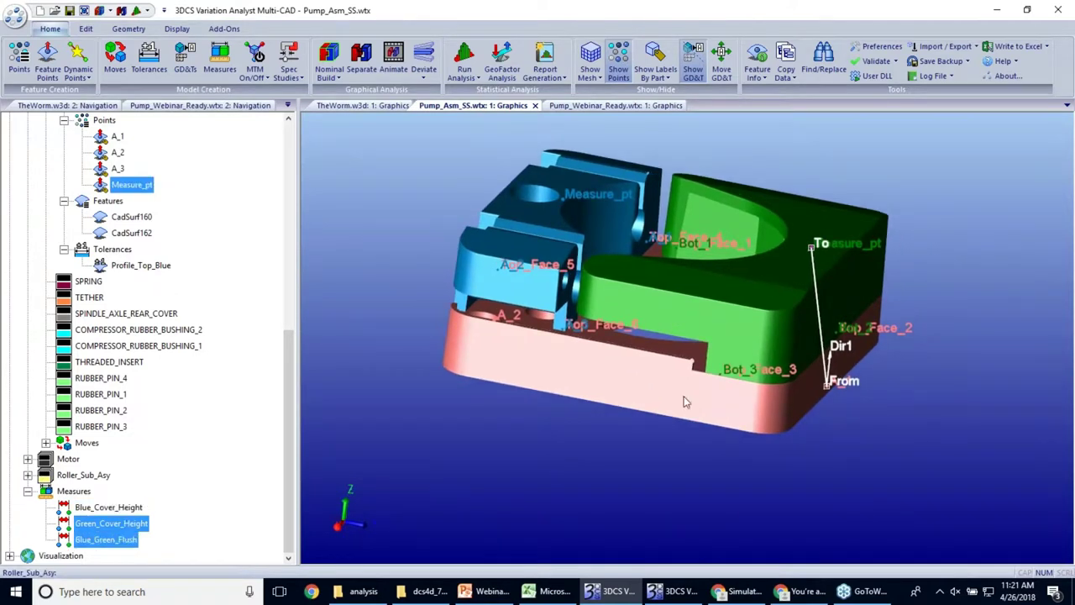
middle_click_drag(684, 390, 621, 300)
scroll(622, 300, "up", 1)
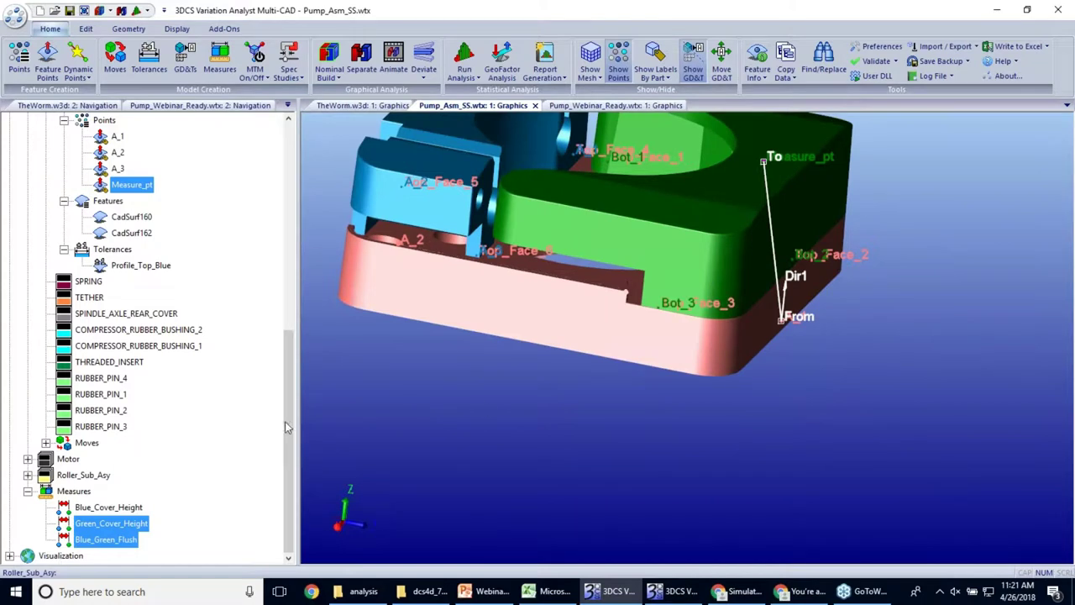
middle_click_drag(780, 296, 744, 305)
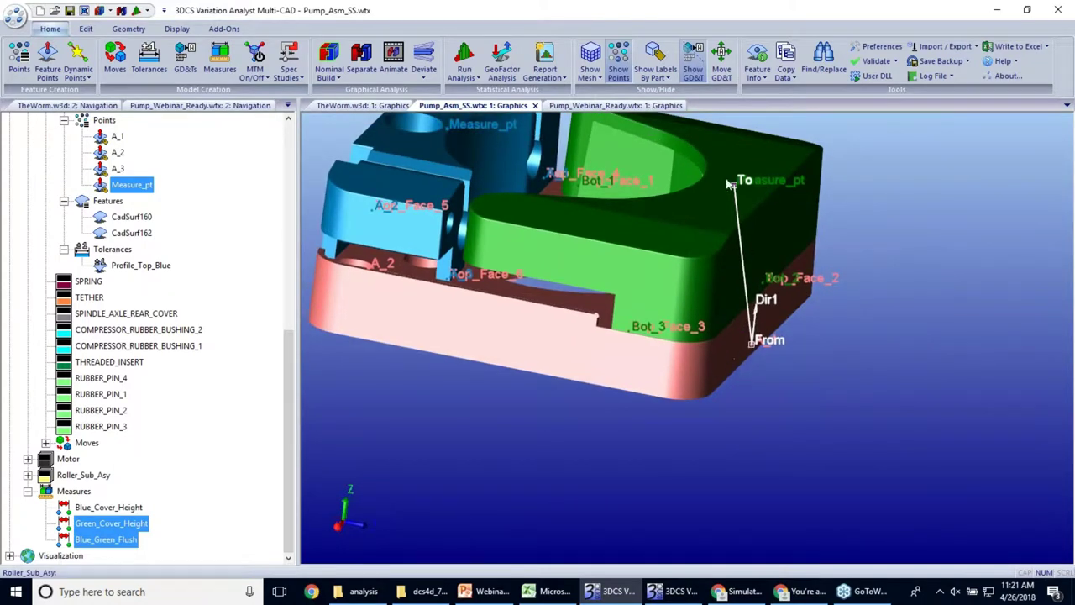
left_click(97, 541)
left_click_drag(491, 422, 663, 463)
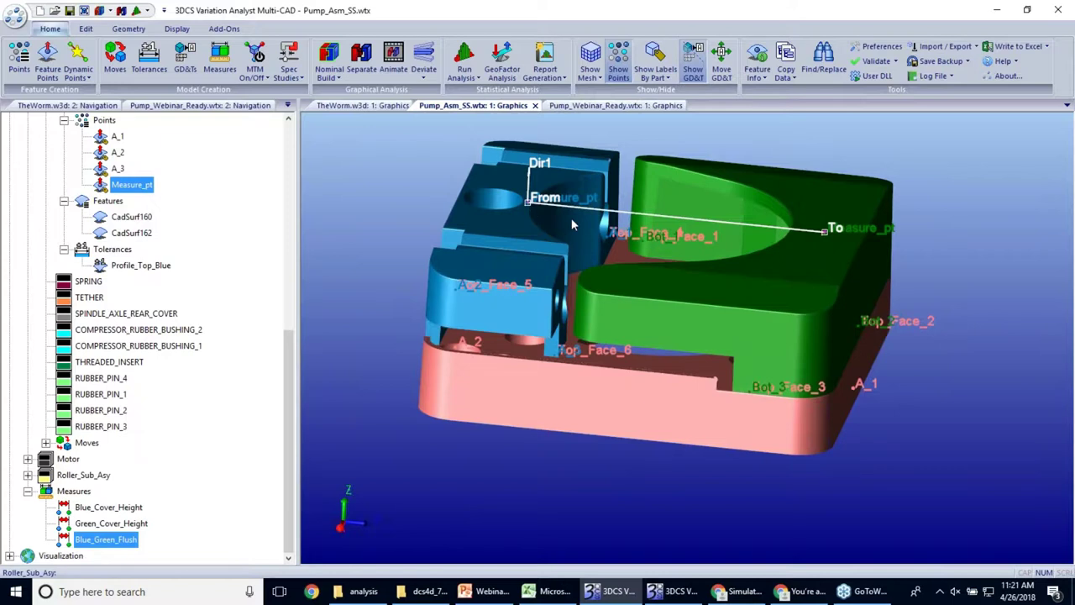
left_click(382, 239)
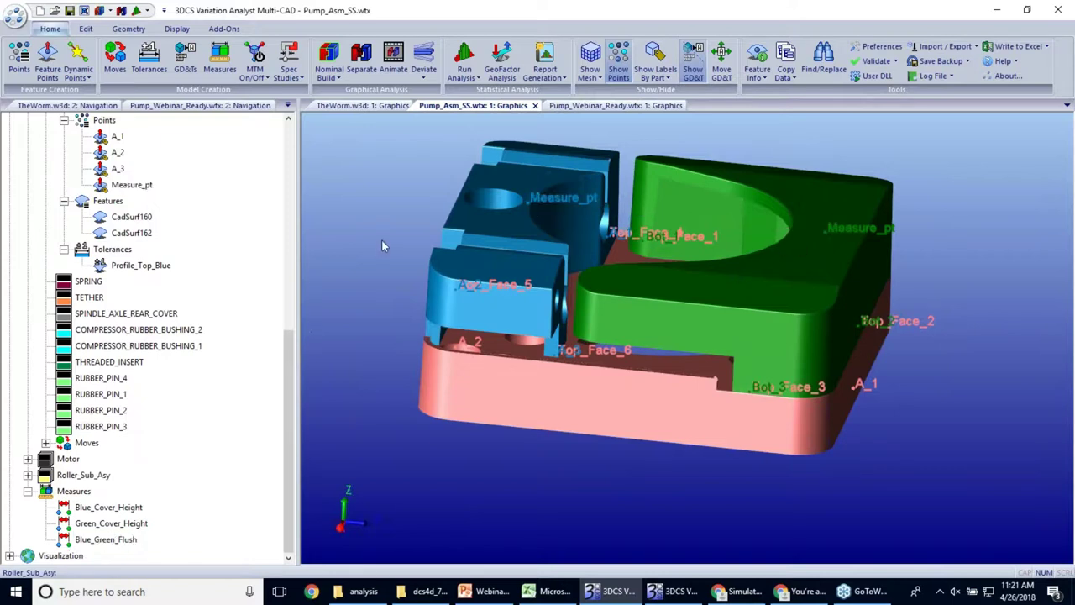
Step: Rebuild at nominal and run GeoFactor, giving Blue_Cover_Height contributors at 80% and 20%
left_click(328, 57)
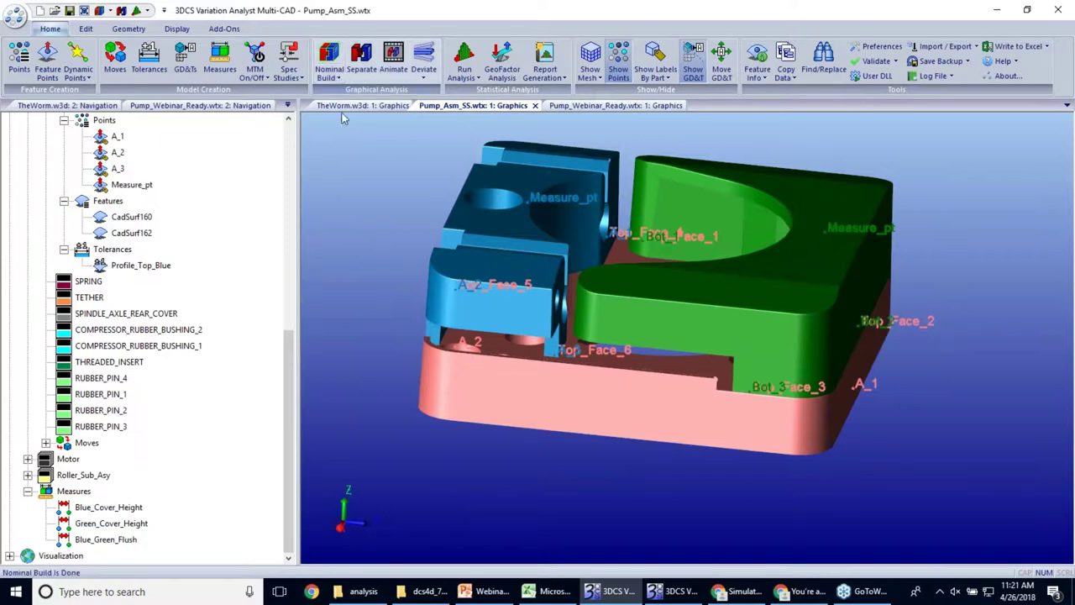
left_click(501, 54)
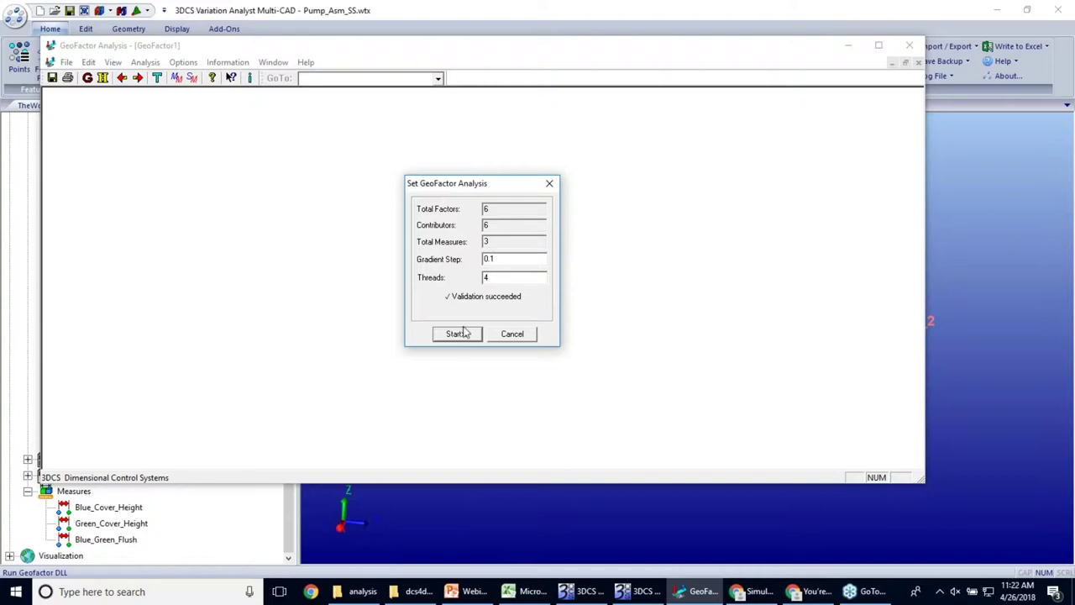
left_click(457, 334)
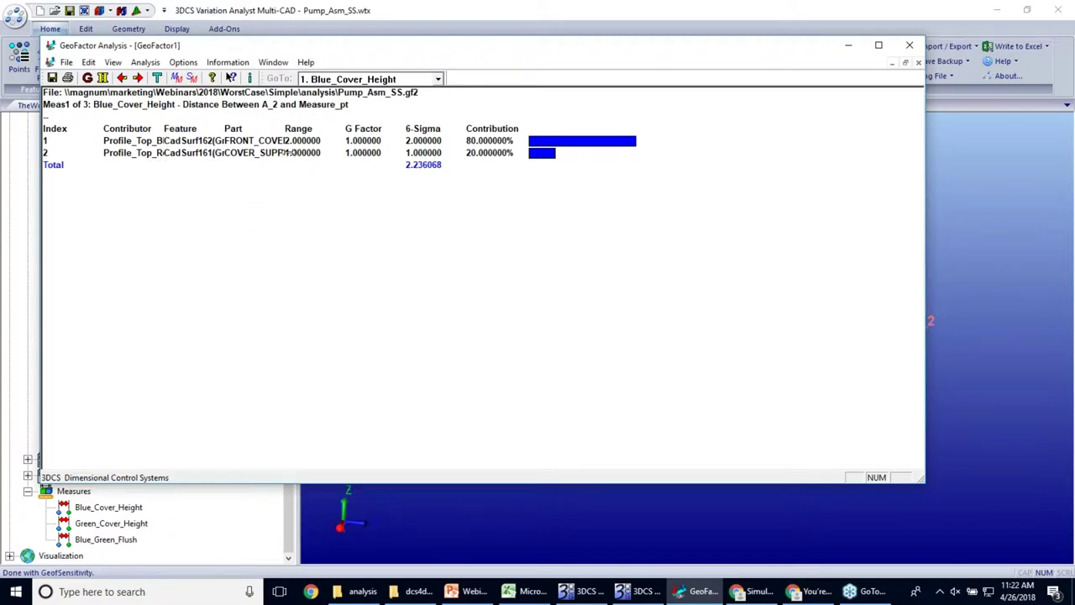
Step: Widen the Feature and Part columns and reposition the GeoFactor results window
mouse_move(288, 153)
left_mouse_down()
mouse_move(327, 163)
mouse_move(293, 168)
mouse_move(327, 176)
mouse_move(259, 143)
mouse_move(283, 151)
mouse_move(274, 158)
left_mouse_up()
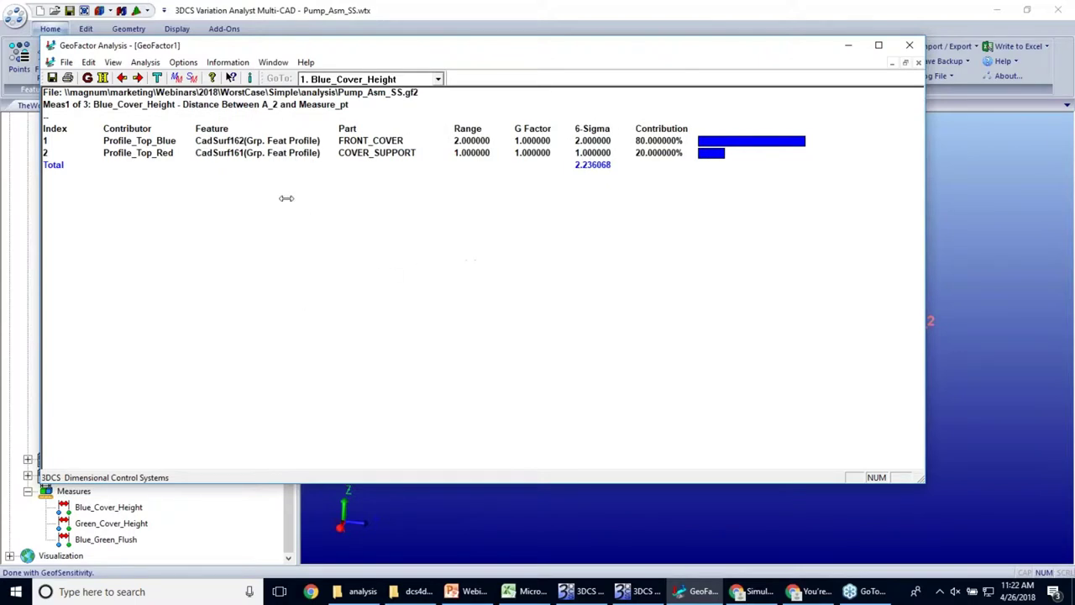
left_click_drag(364, 48, 364, 85)
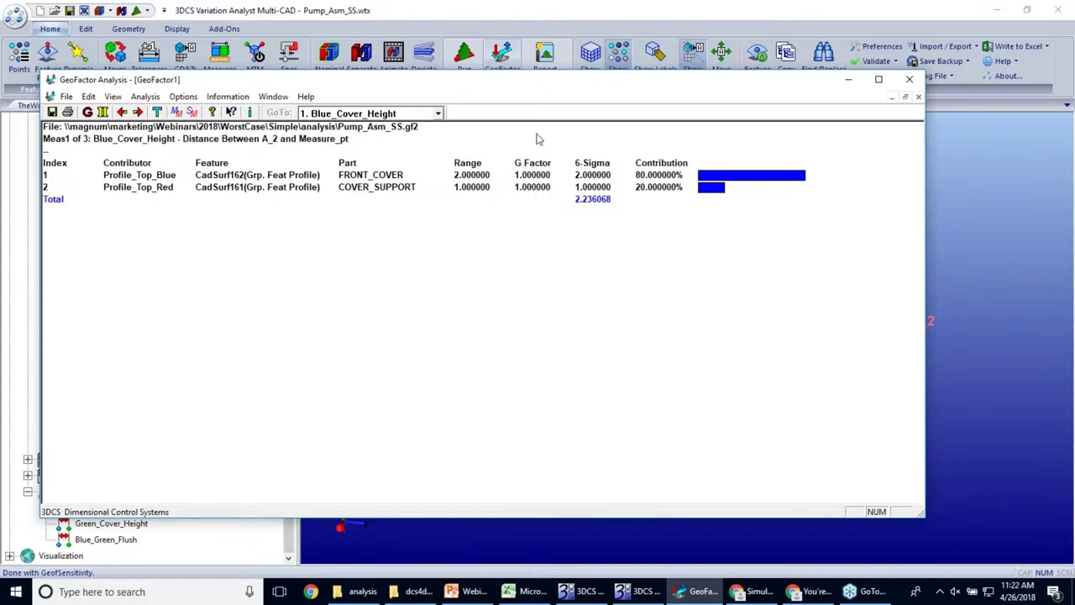
left_click_drag(558, 89, 540, 472)
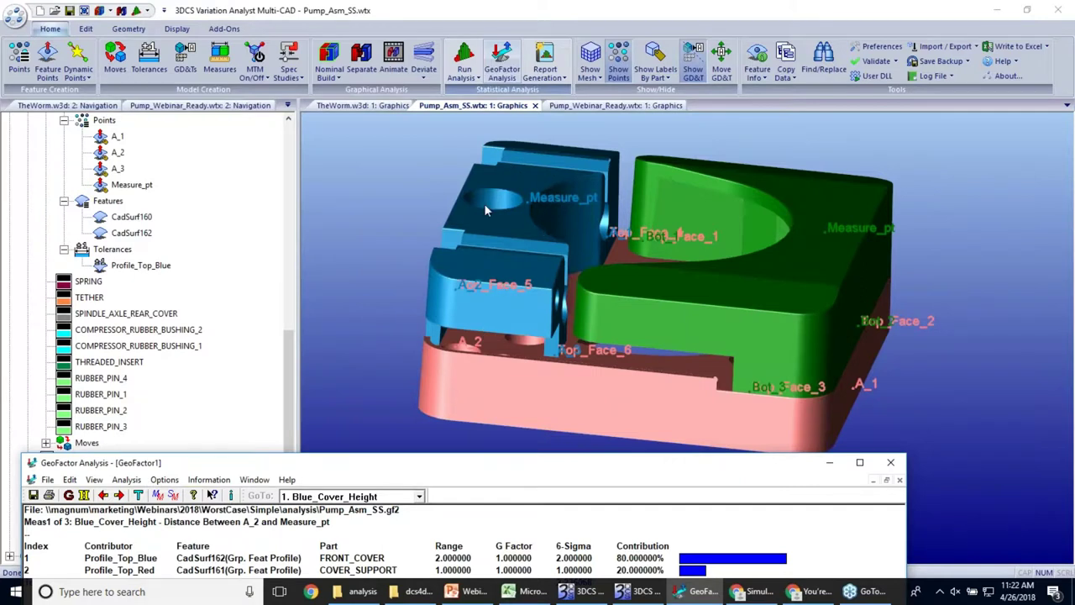
left_click_drag(452, 462, 506, 60)
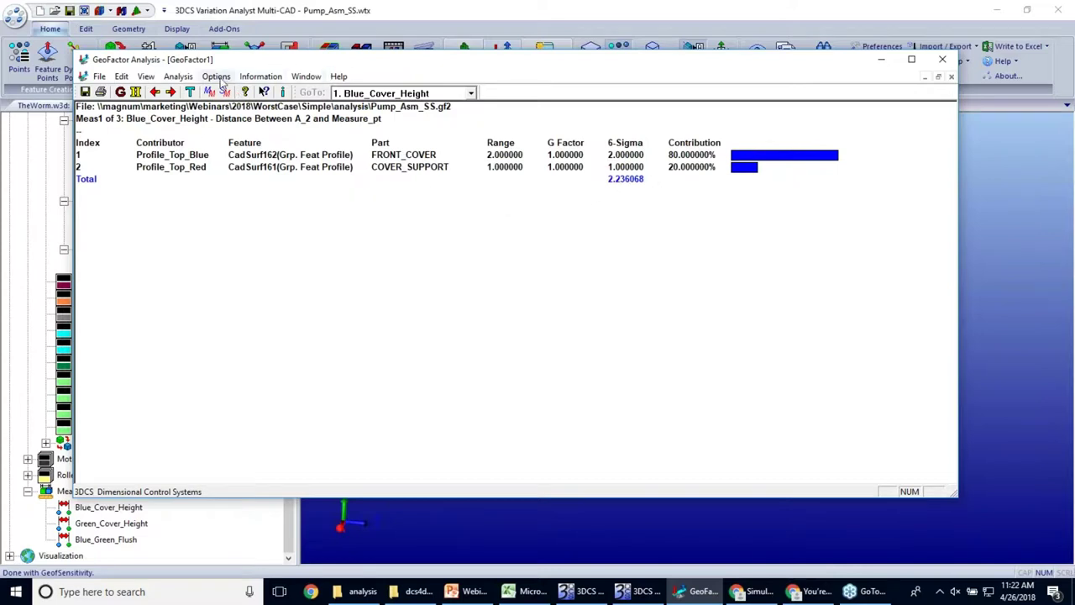
Step: Enable the Worst Case Range column in Display Options, showing Blue_Cover_Height EWCR 3.000000
left_click(222, 79)
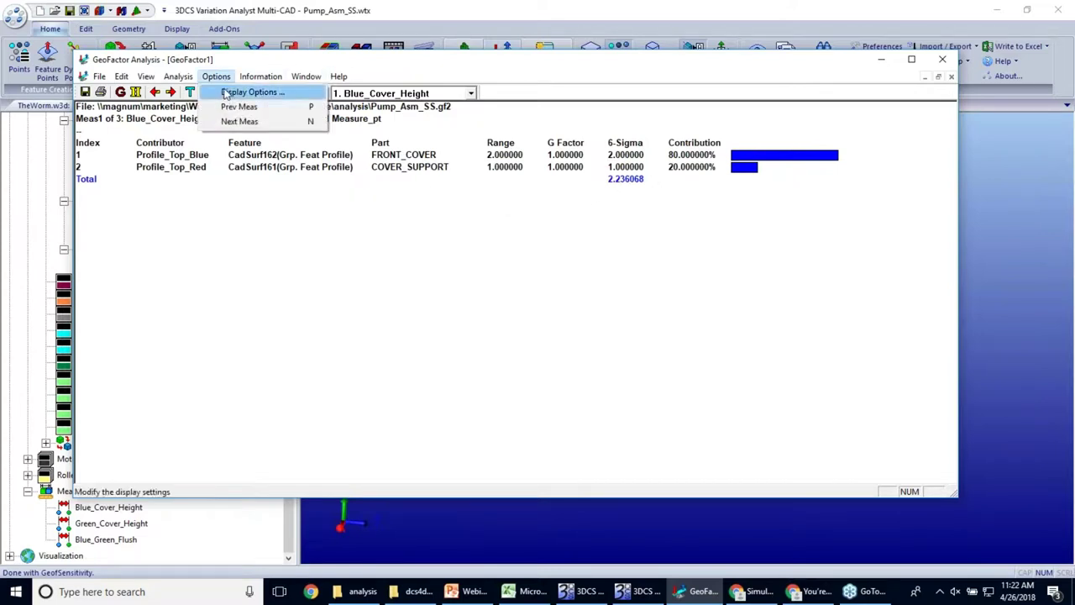
left_click(225, 94)
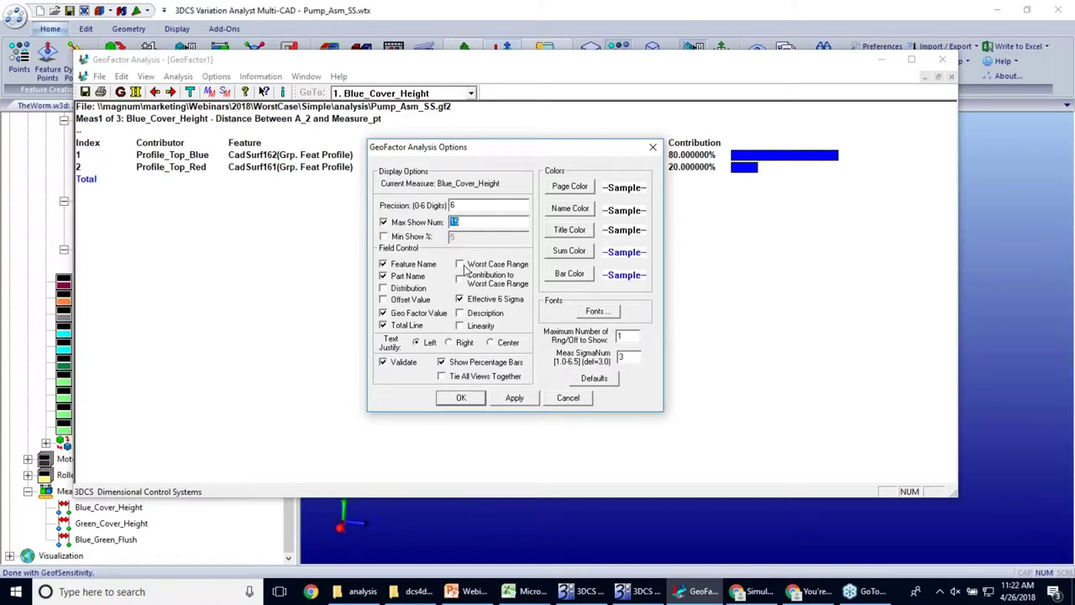
left_click_drag(442, 148, 241, 115)
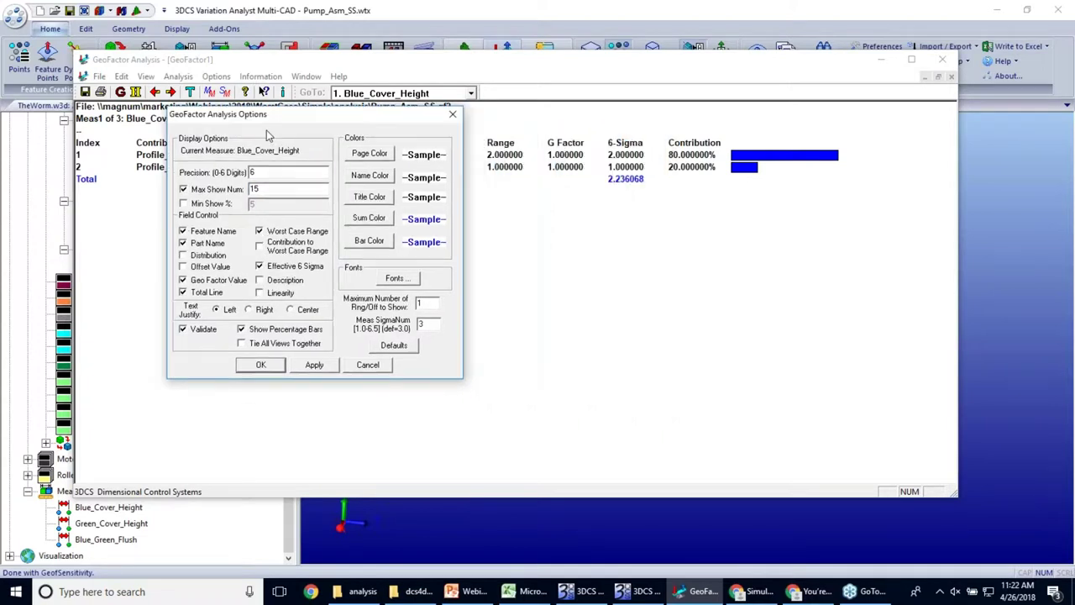
left_click(313, 366)
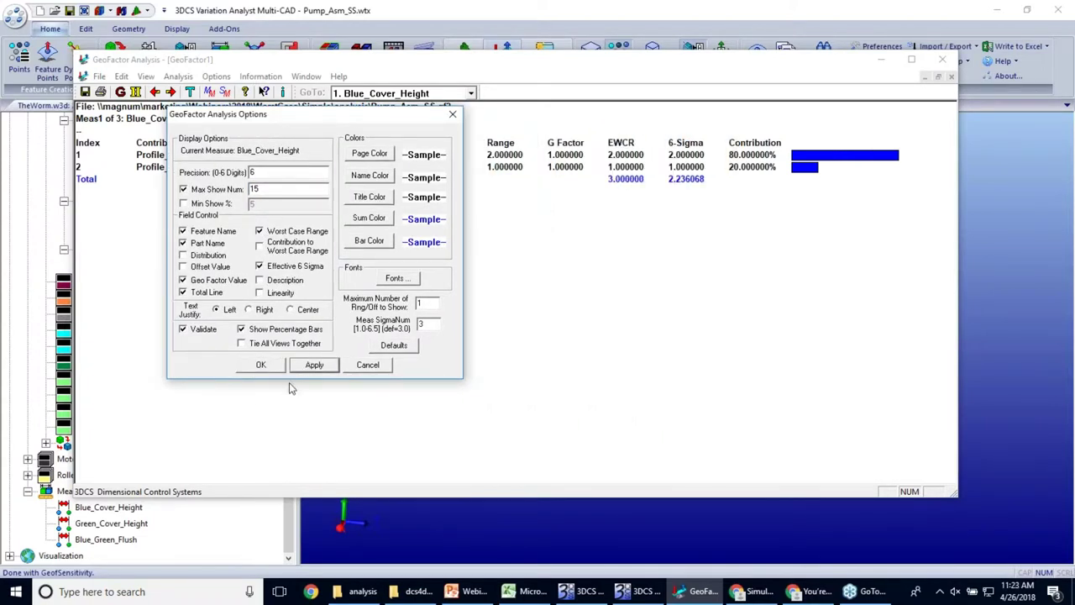
left_click(261, 365)
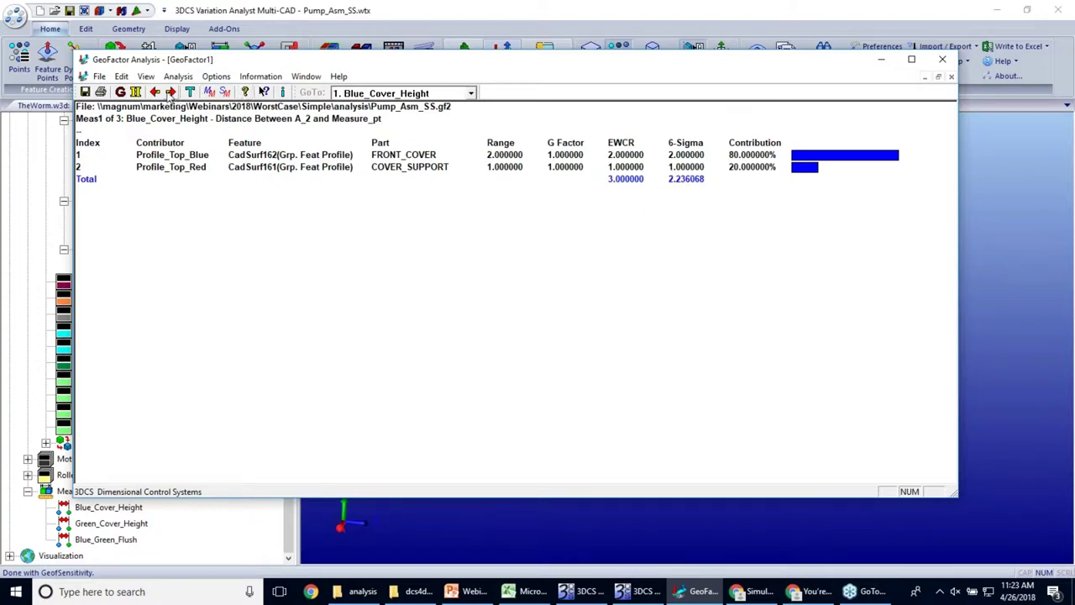
Step: Advance to Green_Cover_Height (EWCR 4.000000, 6-sigma 2.449490) and compare against the model
left_click(170, 94)
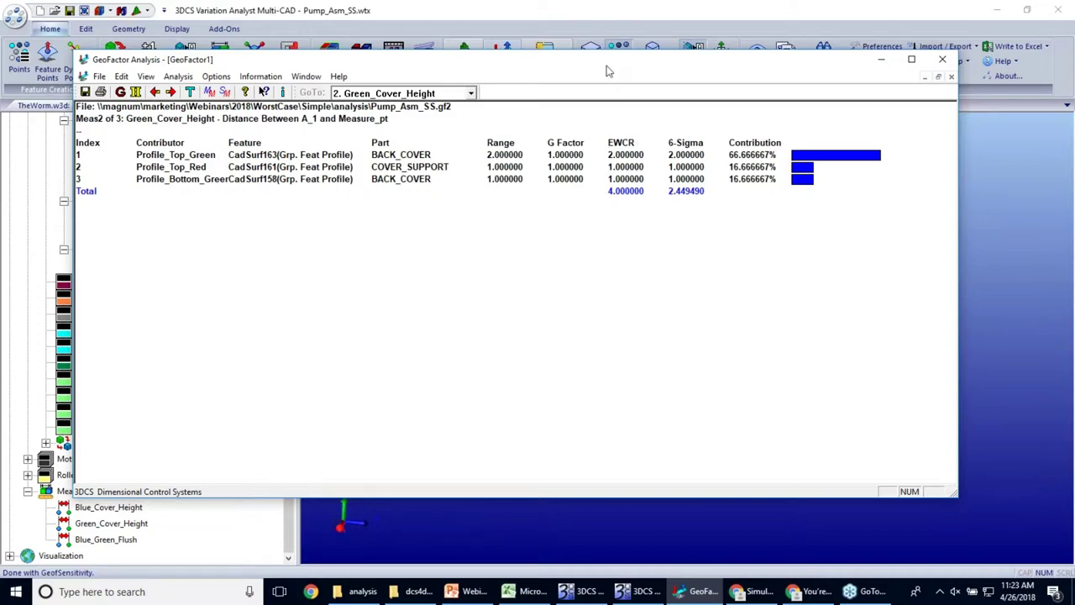
left_click_drag(608, 70, 303, 101)
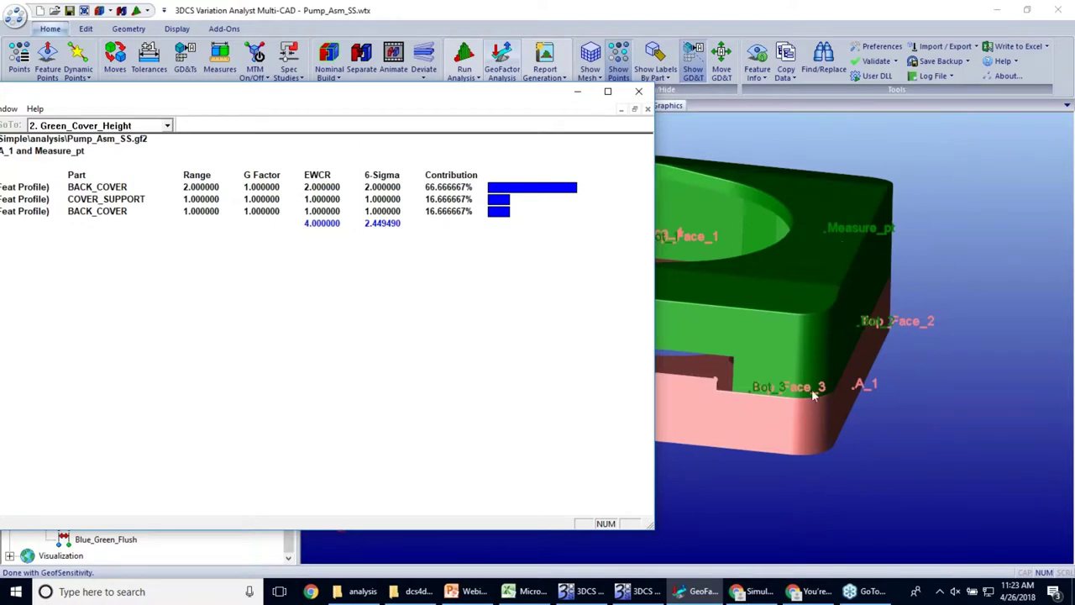
left_click_drag(509, 97, 882, 82)
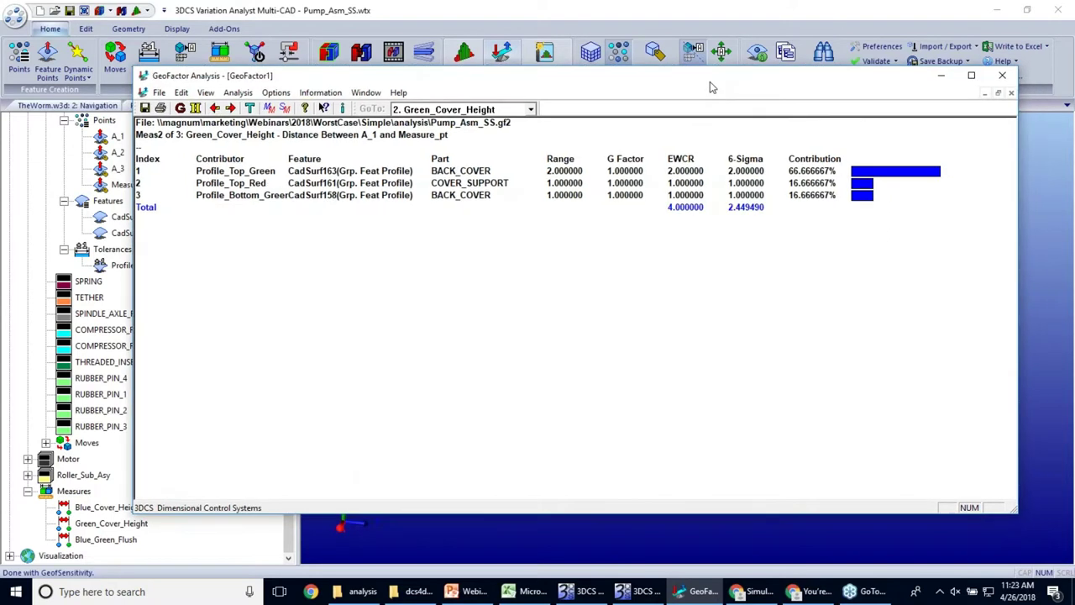
left_click_drag(709, 82, 685, 77)
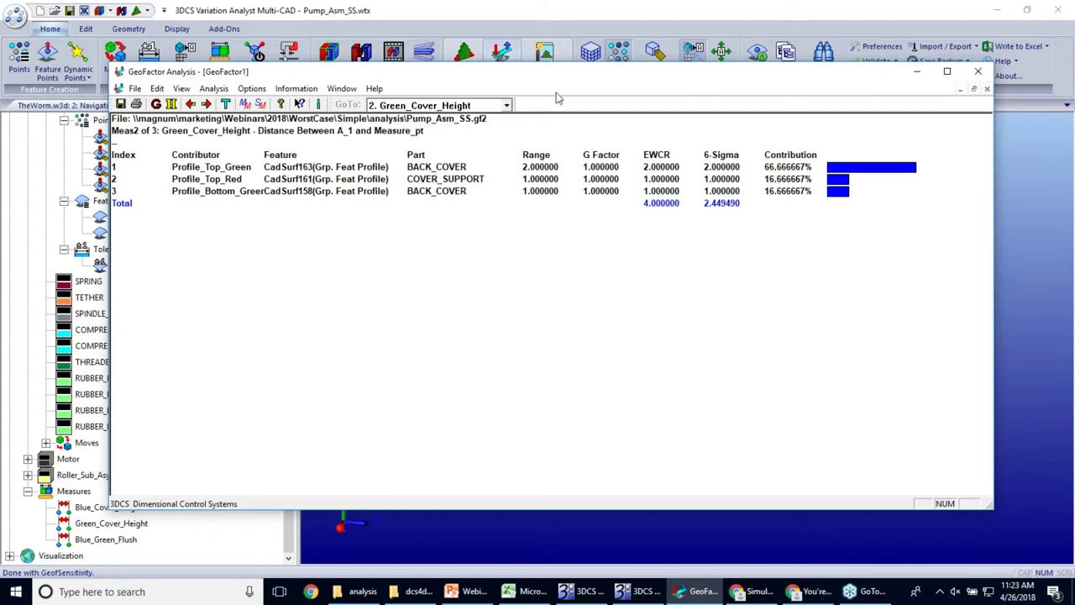
Step: Advance to Blue_Green_Flush (EWCR 5.000000, 6-sigma 3.000000) and widen the Contributor column
left_click(206, 103)
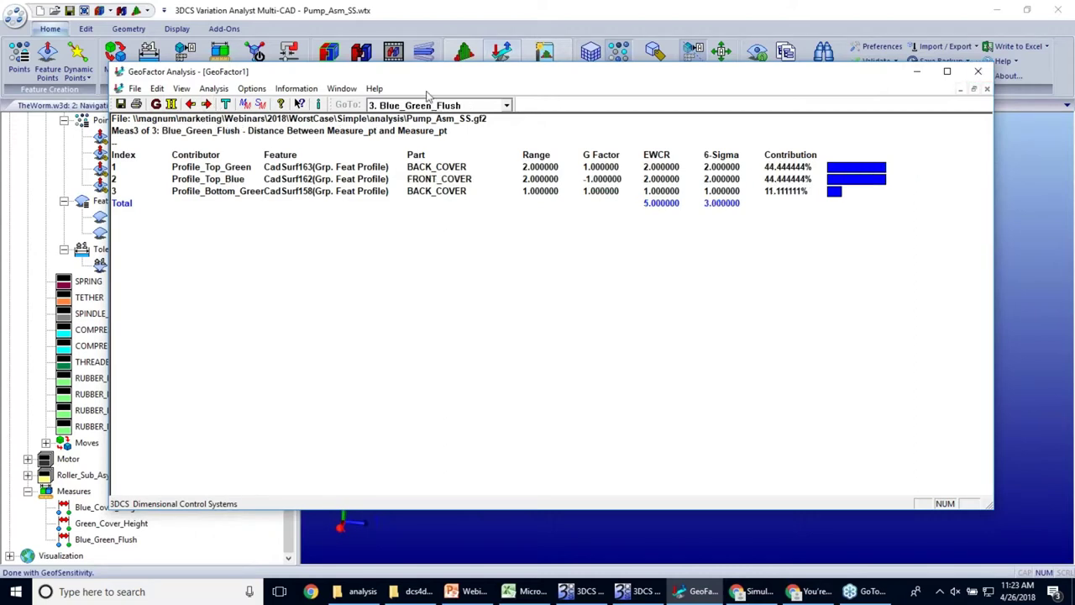
left_click_drag(448, 77, 326, 273)
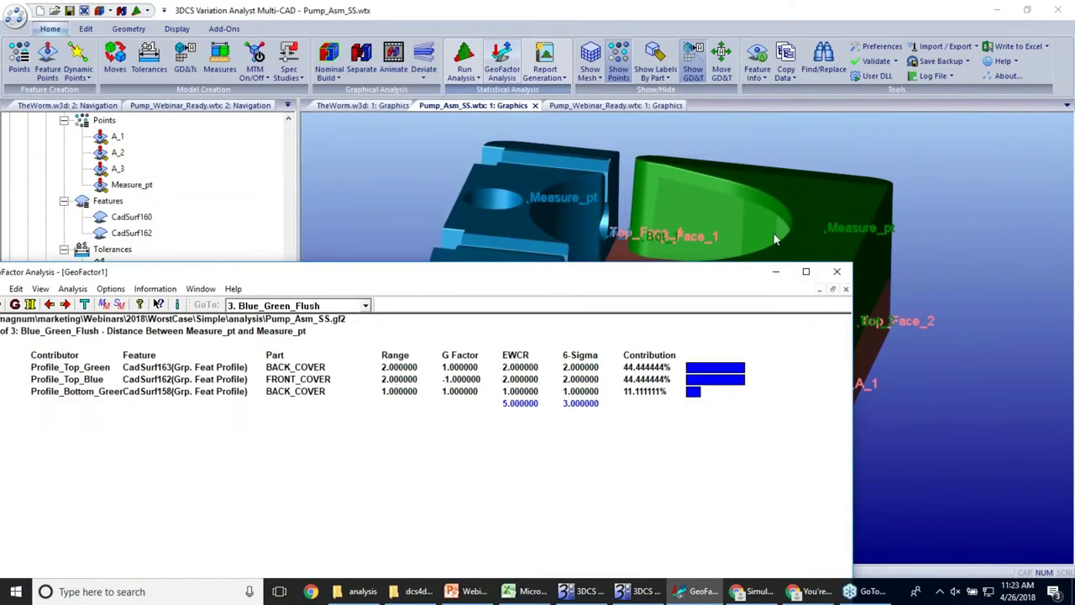
left_click_drag(613, 269, 709, 70)
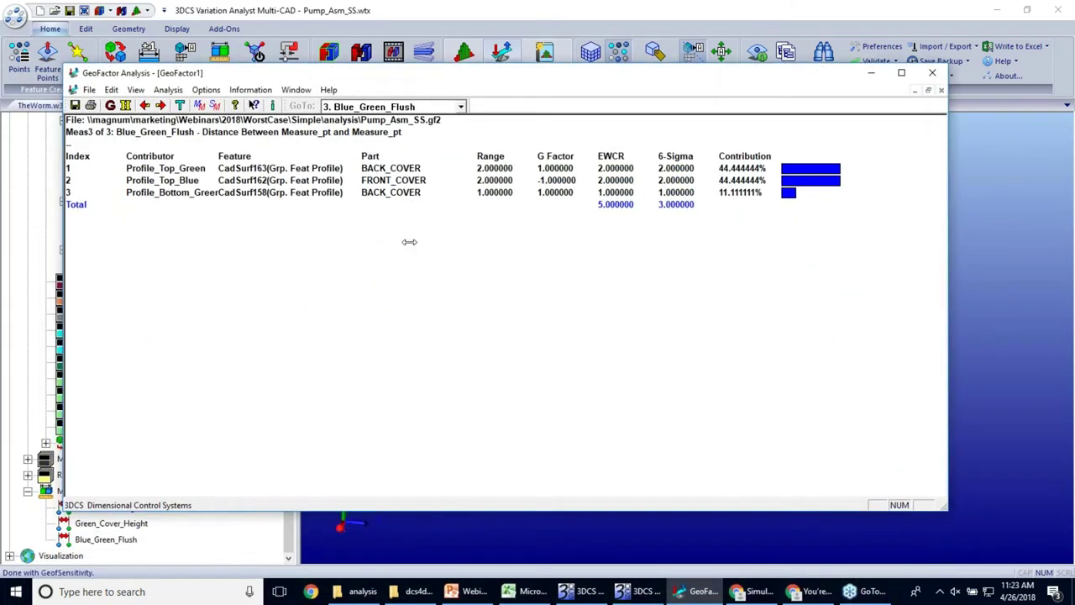
left_click_drag(216, 180, 241, 175)
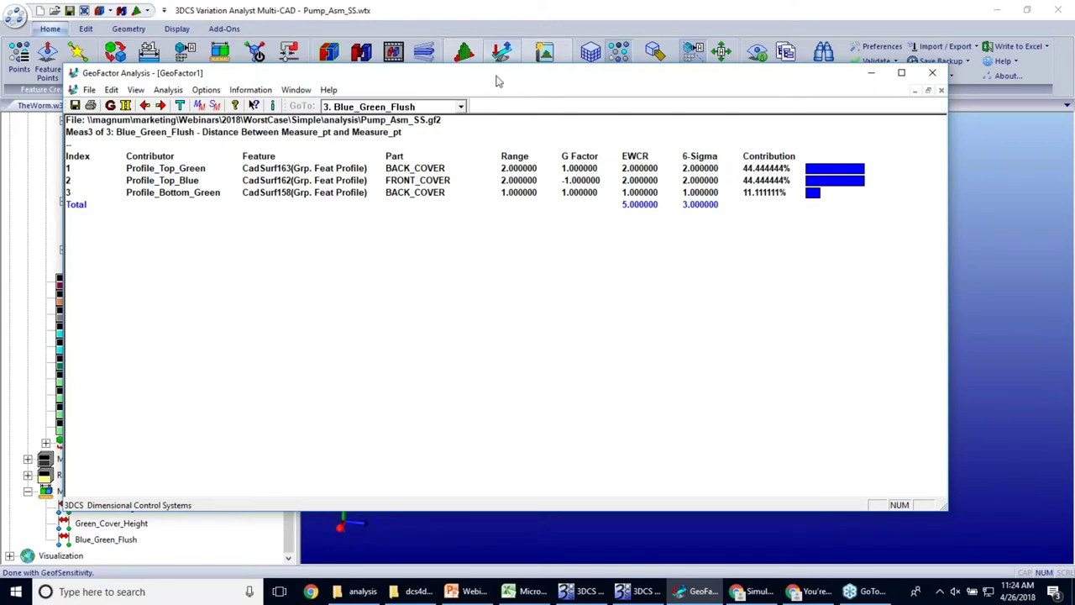
left_click_drag(496, 81, 484, 84)
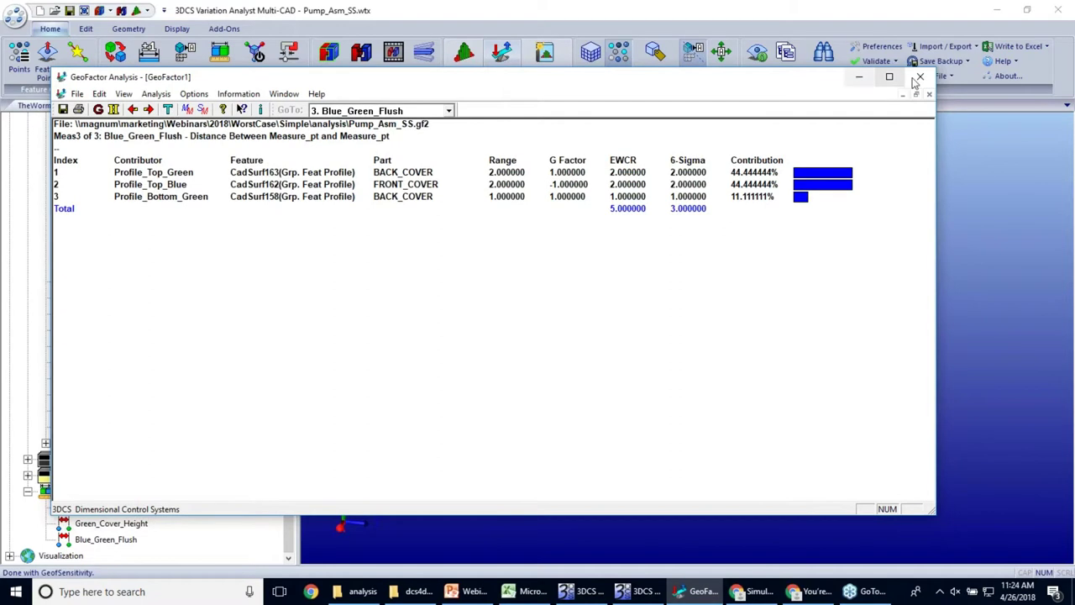
left_click_drag(801, 89, 790, 115)
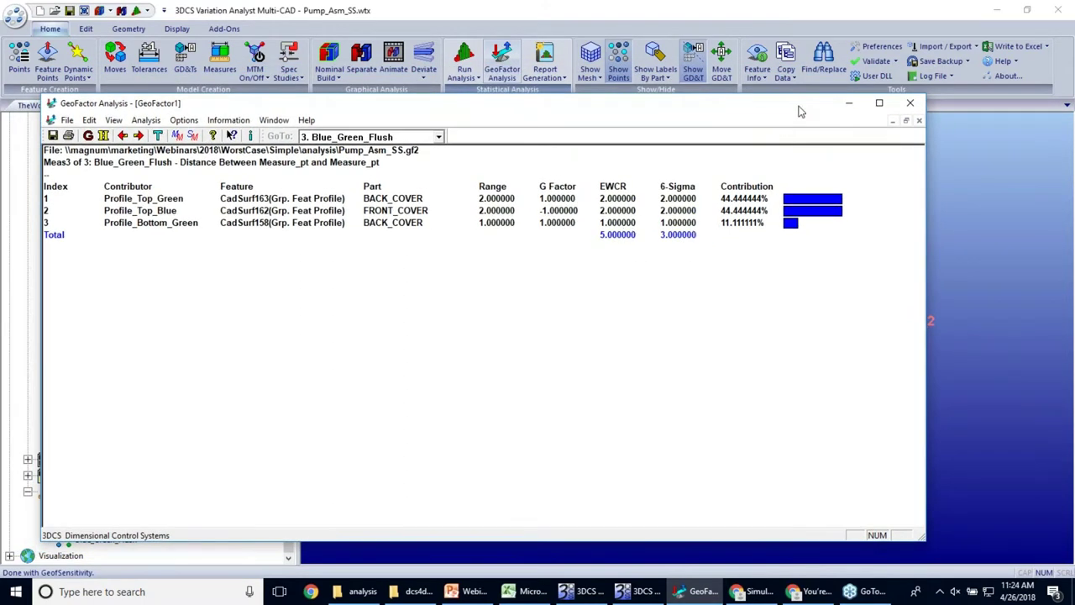
left_click_drag(790, 110, 815, 103)
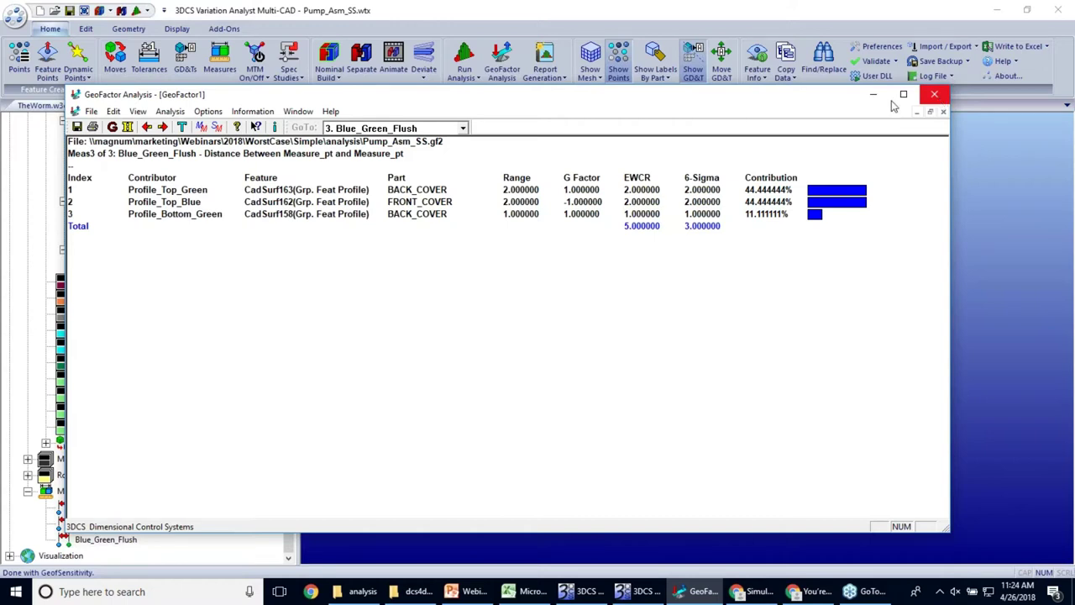
left_click(207, 110)
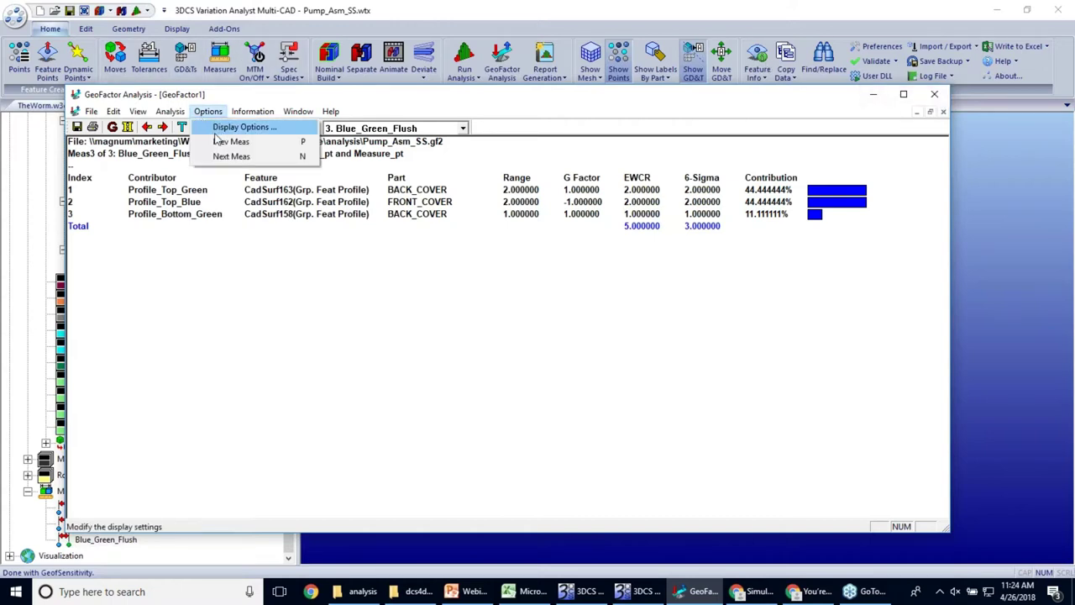
left_click(220, 129)
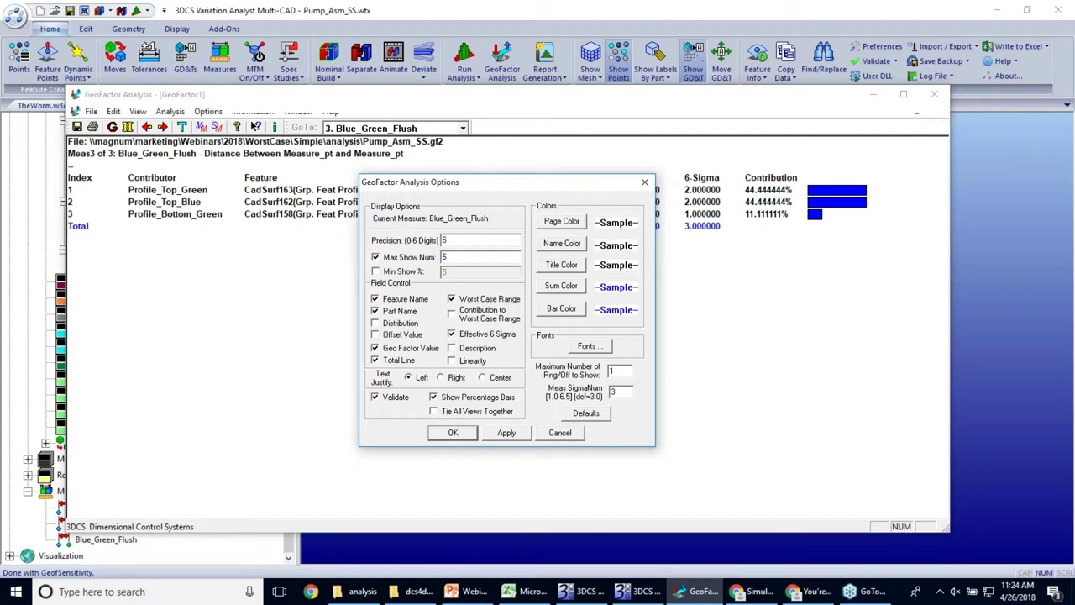
left_click(453, 433)
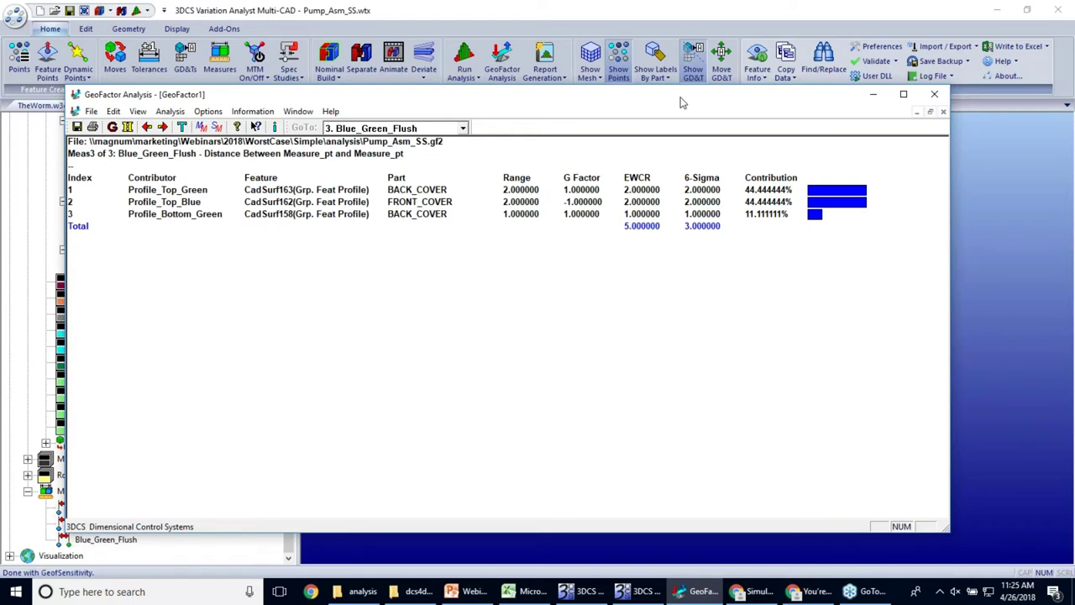
Step: Move the report aside to view the model, then jump to 2. Green_Cover_Height via GoTo
left_click_drag(695, 99, 709, 100)
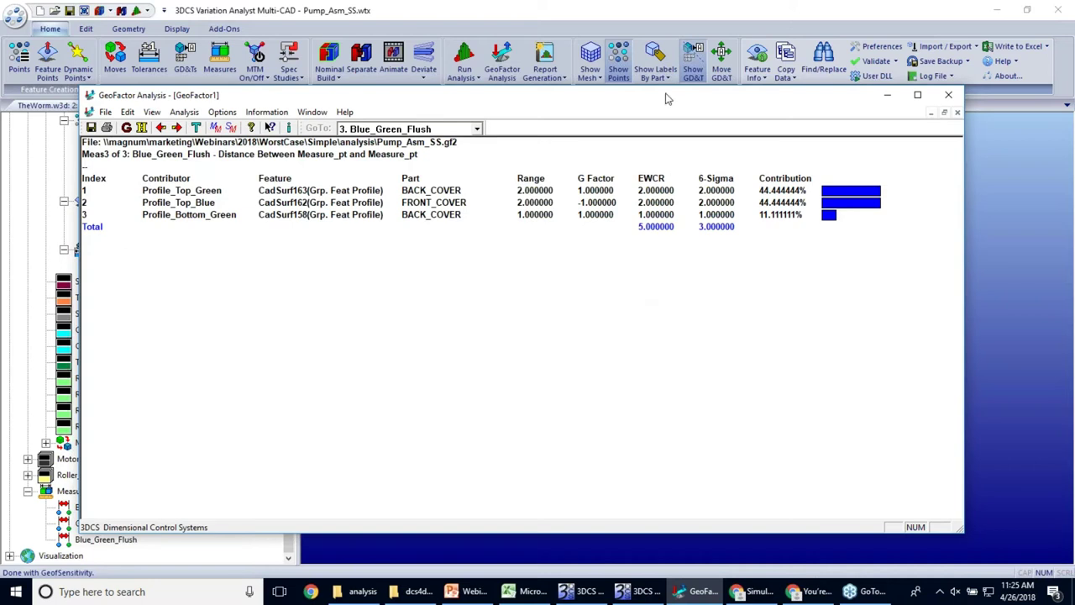
left_click_drag(668, 97, 620, 377)
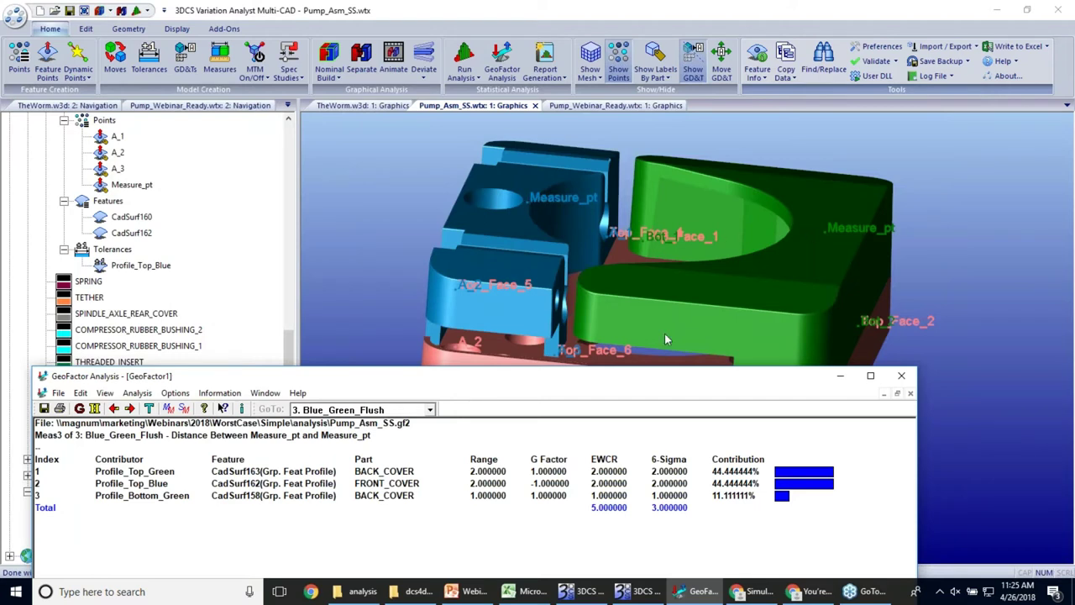
left_click_drag(558, 375, 598, 70)
left_click(428, 103)
left_click(387, 127)
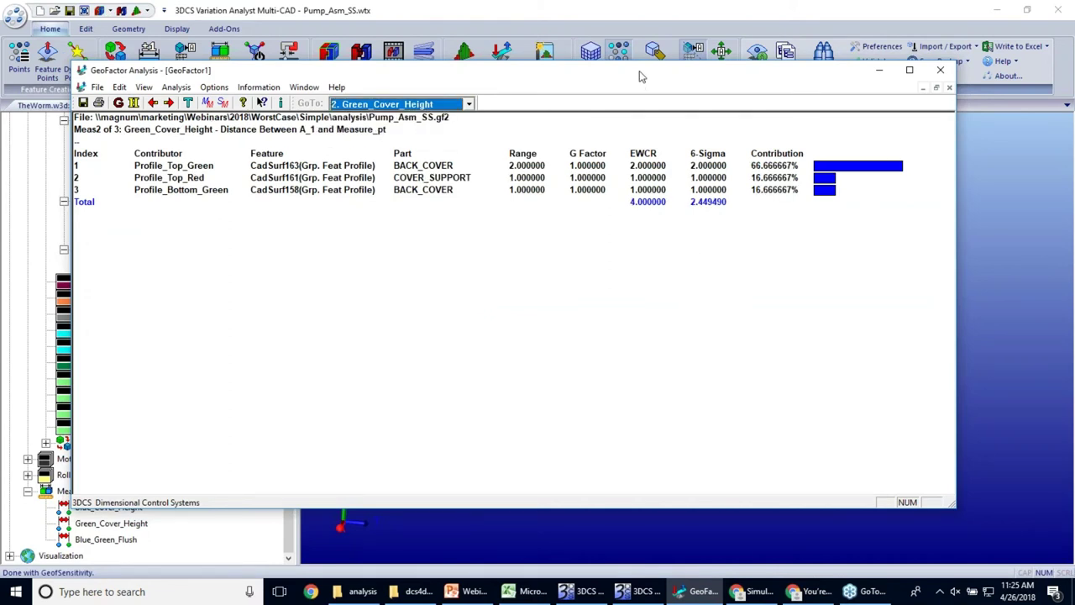
left_click_drag(628, 66, 709, 40)
Step: Open Blue_Cover_Height's Point Distance Measure, check nominal 21.99999 and ±1.5 specs, then confirm
double_click(110, 508)
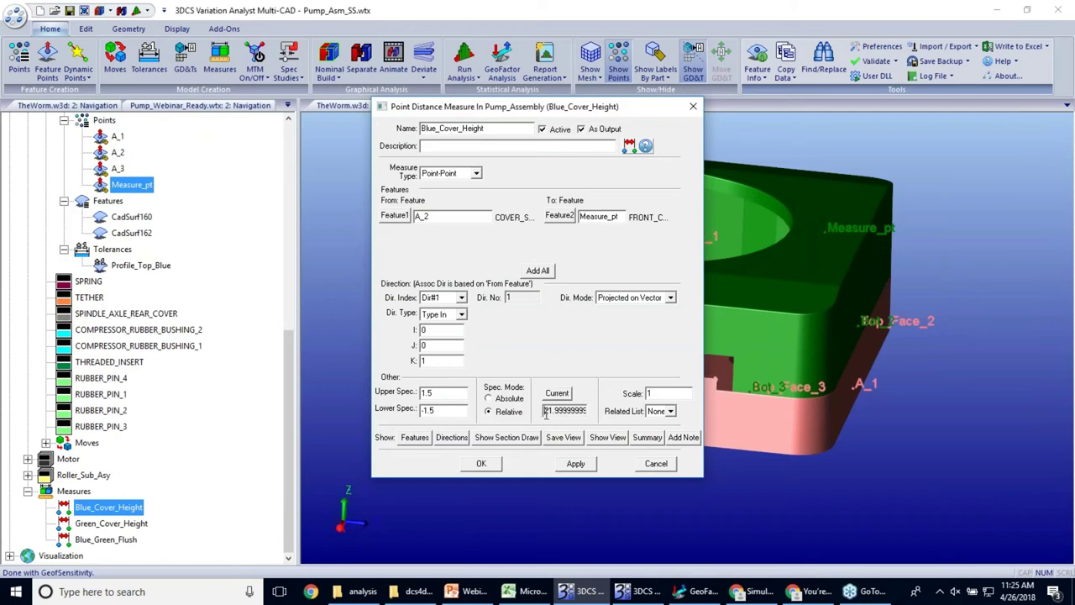
left_click(544, 411)
left_click(478, 467)
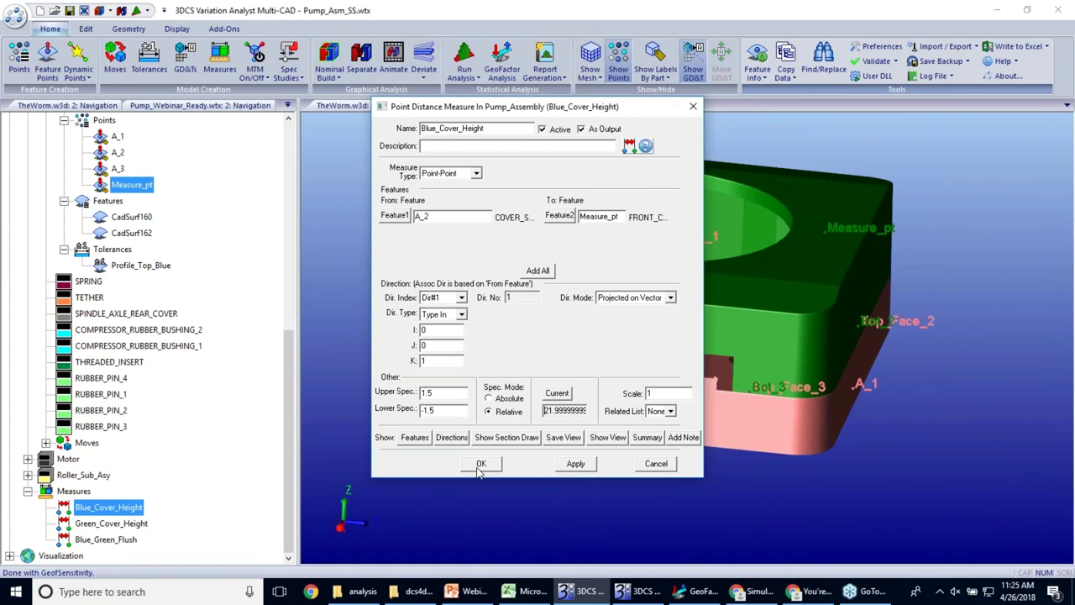